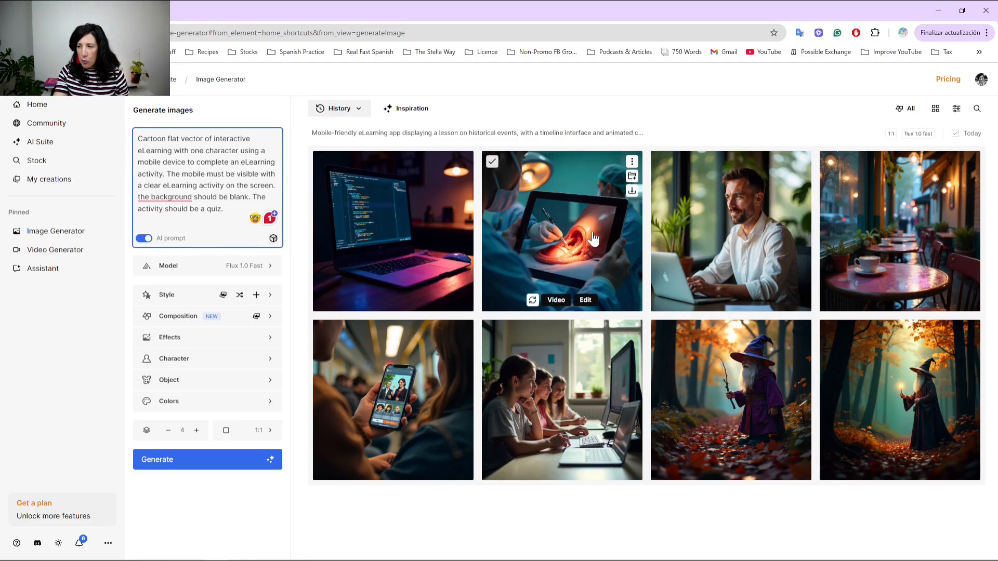
Step: Add to the end of the image prompt: "This is for a medical course for students learning how to conduct a general surgery"
type("Thi")
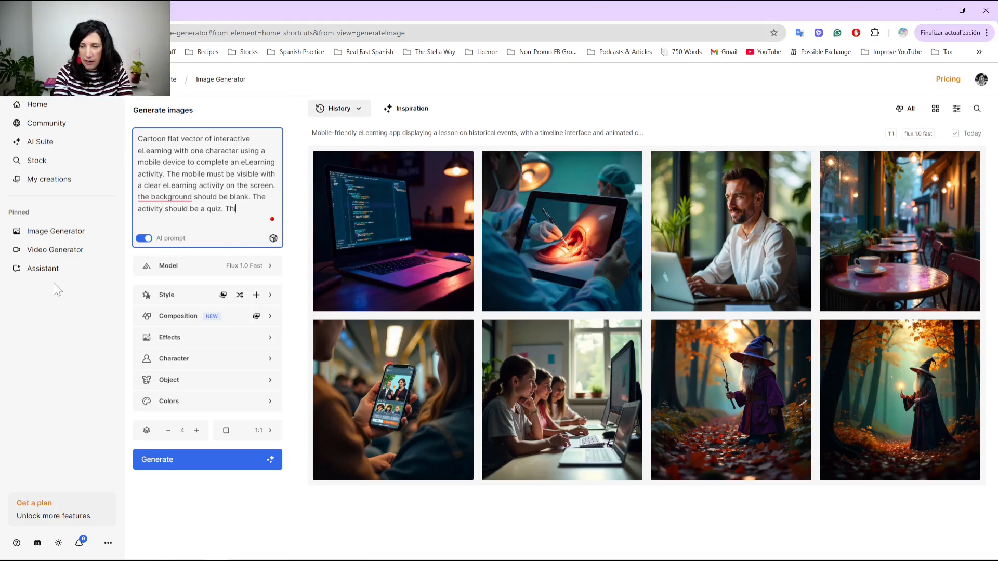
type("s is for a medical cour")
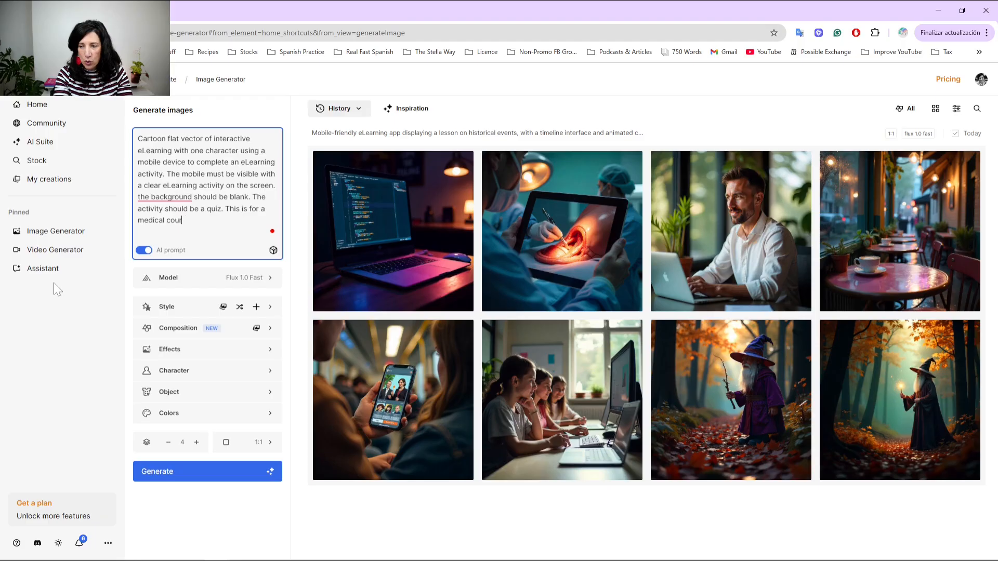
type("se for students learning how")
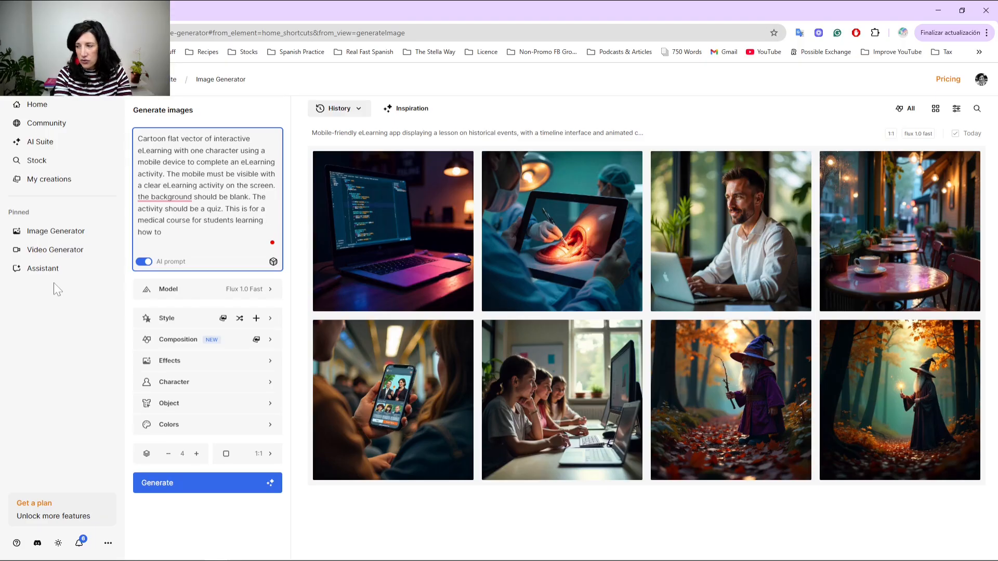
type(" to conduct a general surgery")
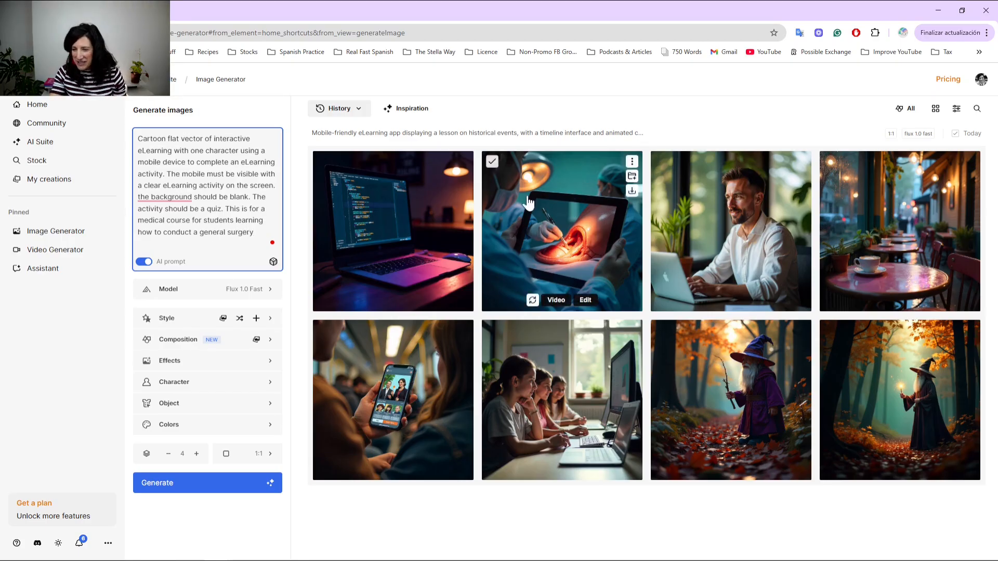
Step: Look through the available image generation models, including the Mystic, Google, Flux and Seedream options
left_click(193, 298)
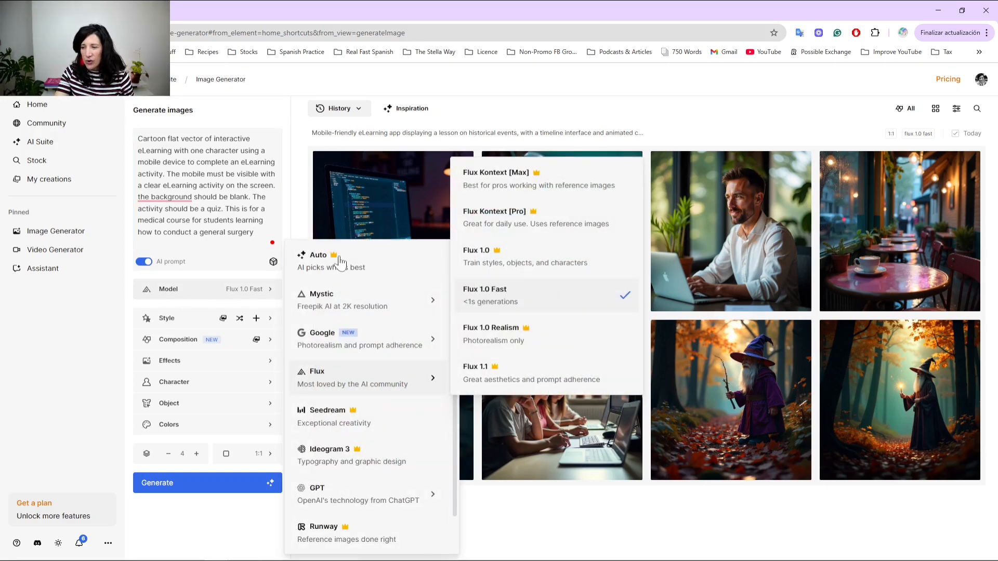
left_click(370, 306)
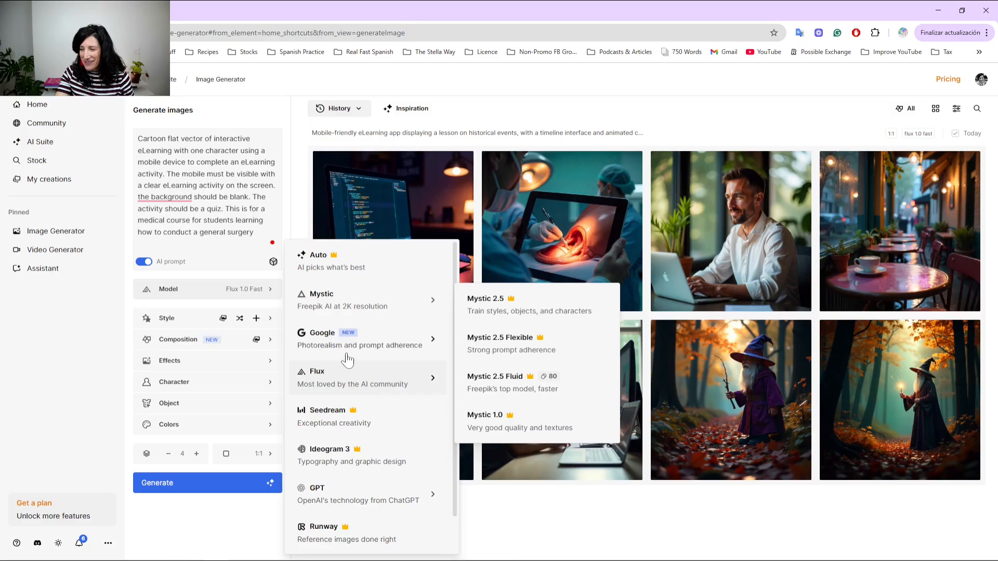
left_click(372, 349)
left_click(369, 377)
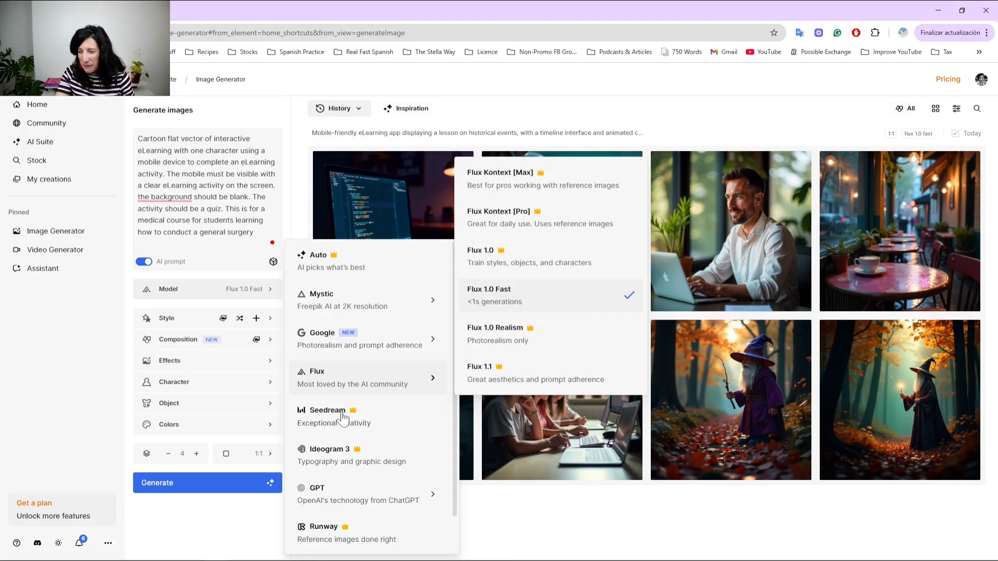
left_click(341, 413)
left_click(848, 297)
Step: Set the image style to illustration
left_click(187, 321)
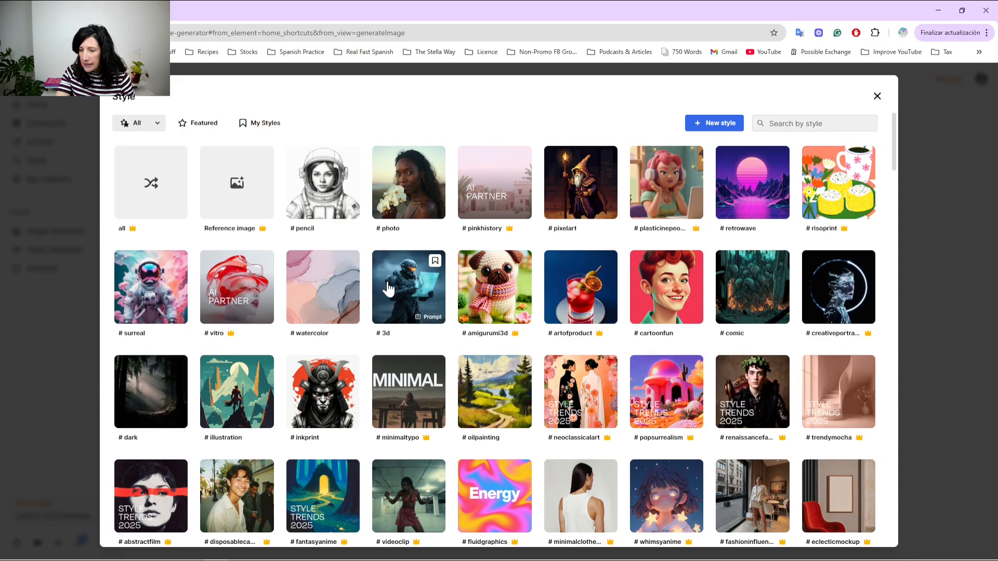
left_click(237, 407)
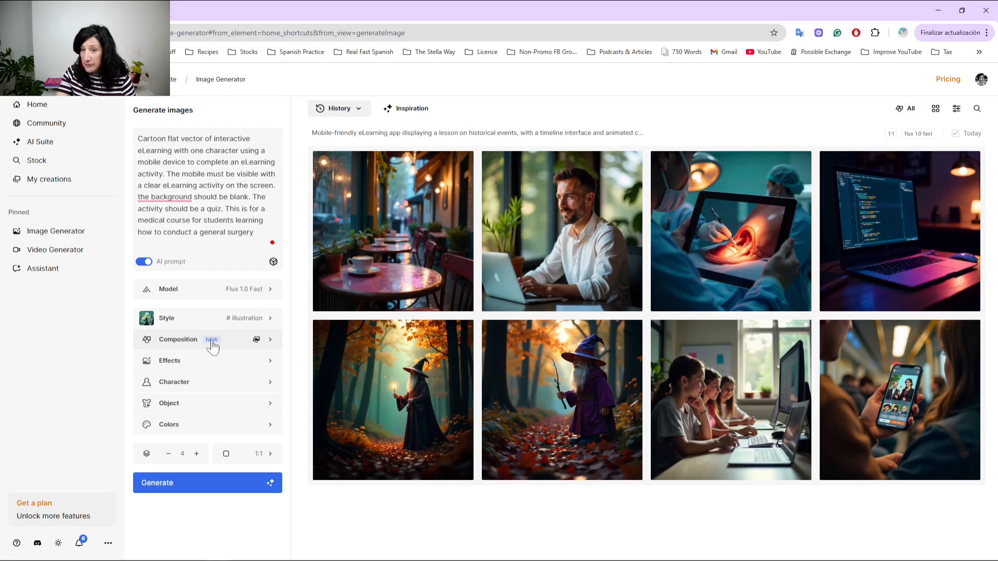
Step: Open the sunnybeach template as the composition for the image
left_click(189, 345)
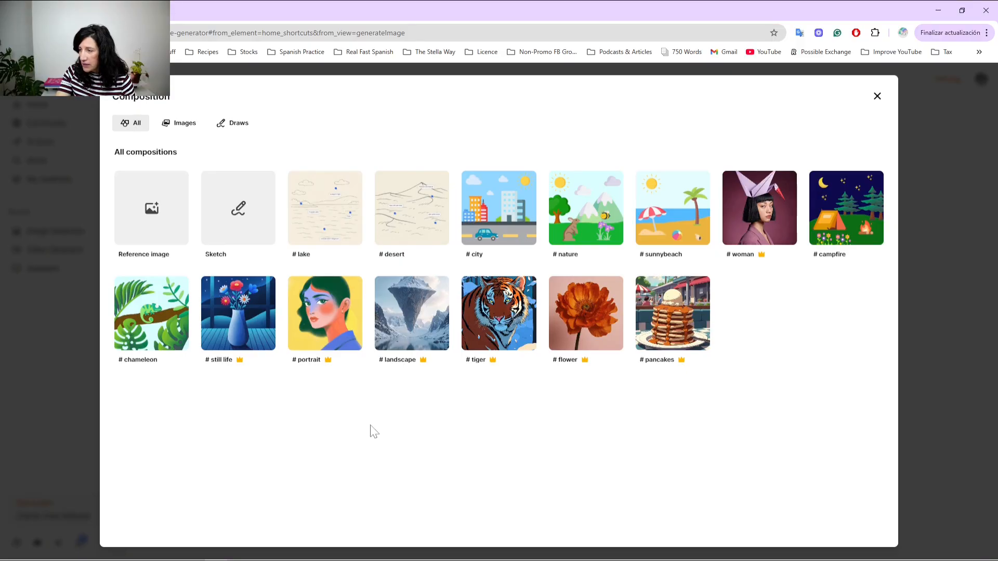
left_click(664, 224)
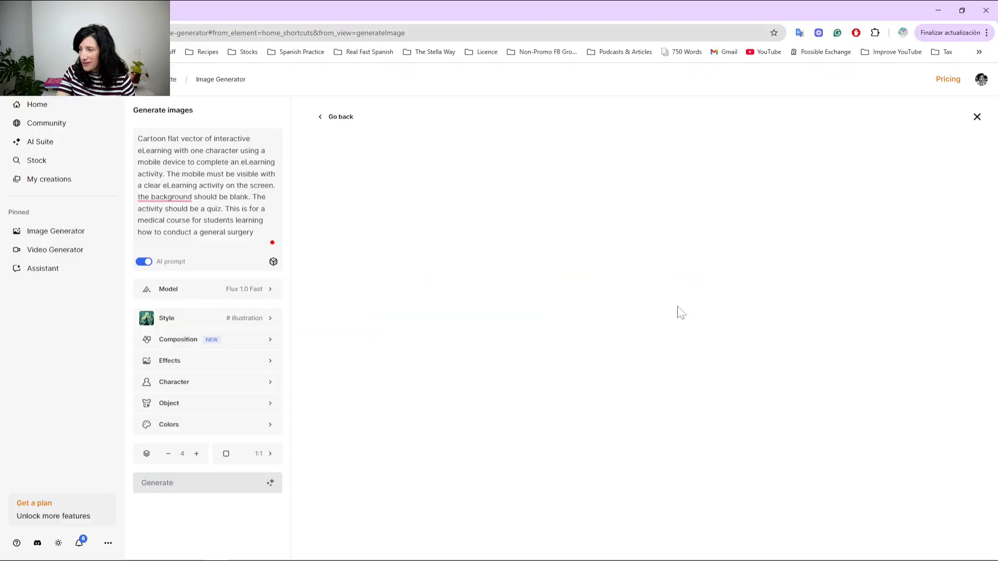
Step: Apply the vibrant color effect to the image settings
left_click(208, 368)
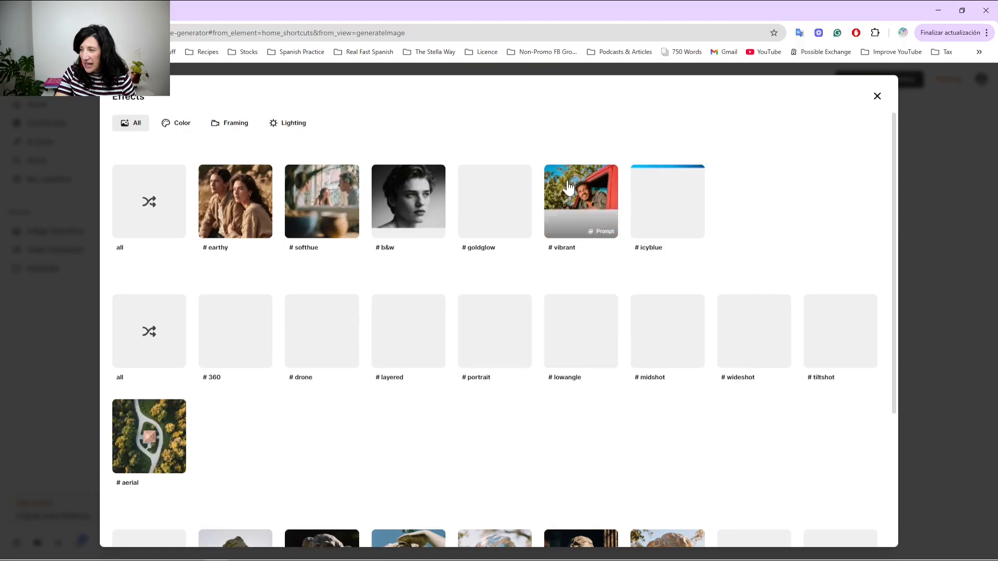
left_click(568, 181)
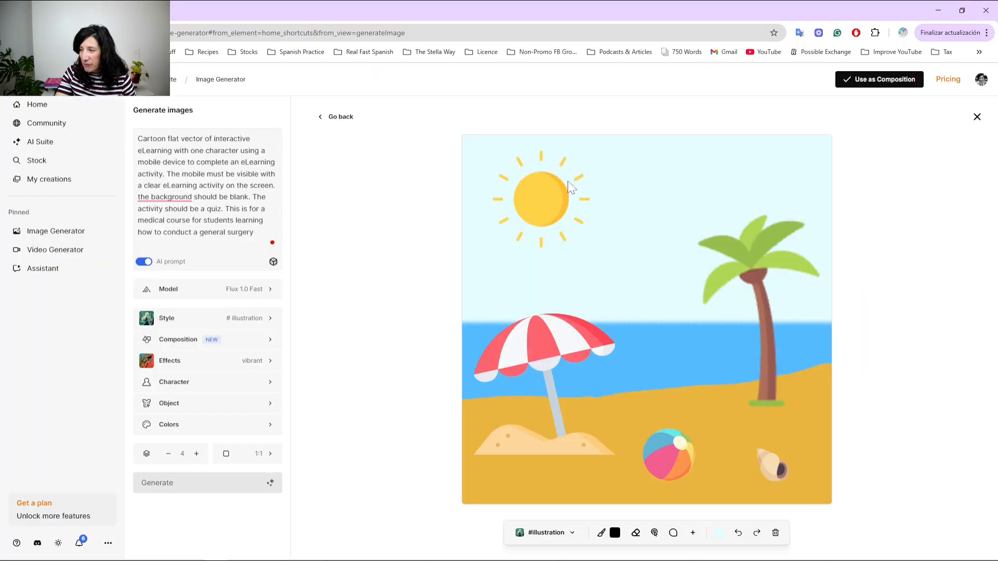
Step: Look through the ready-made characters and the ready-made objects without choosing any
left_click(229, 389)
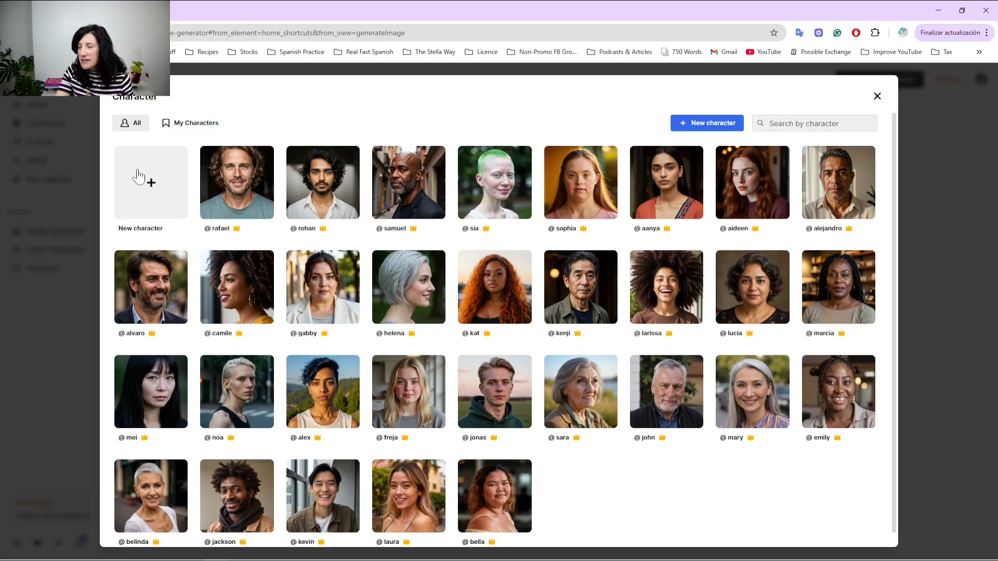
left_click(878, 97)
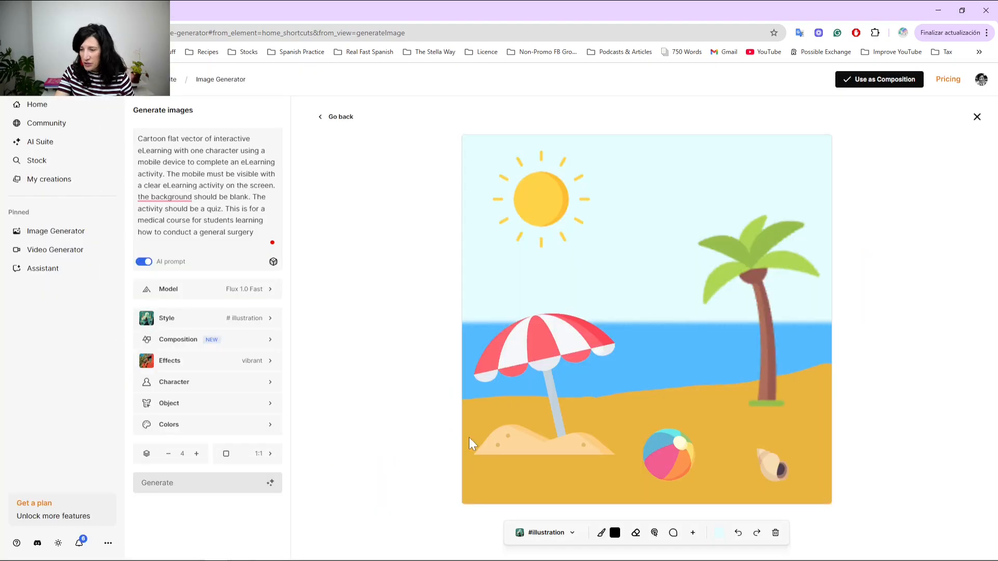
left_click(213, 408)
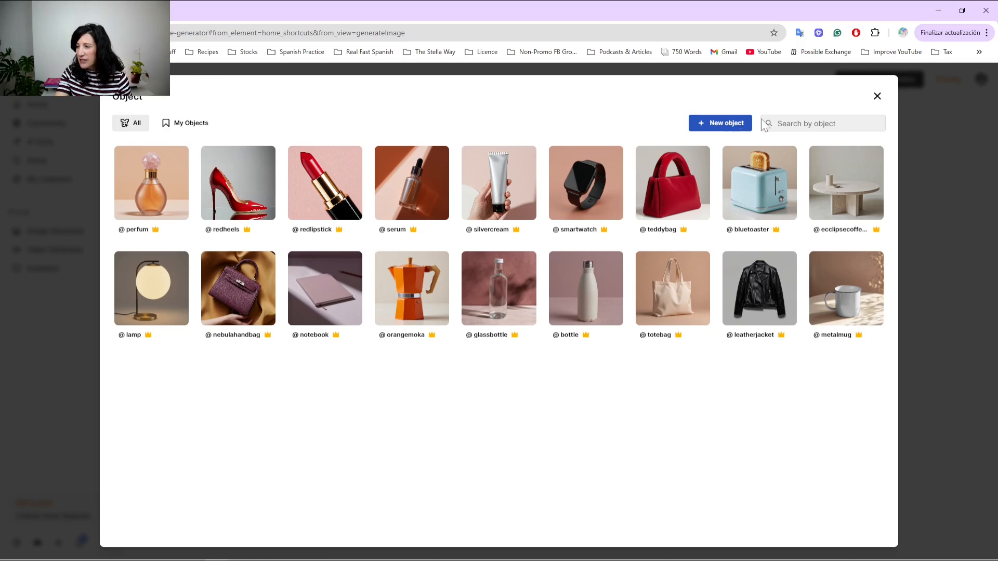
left_click(878, 97)
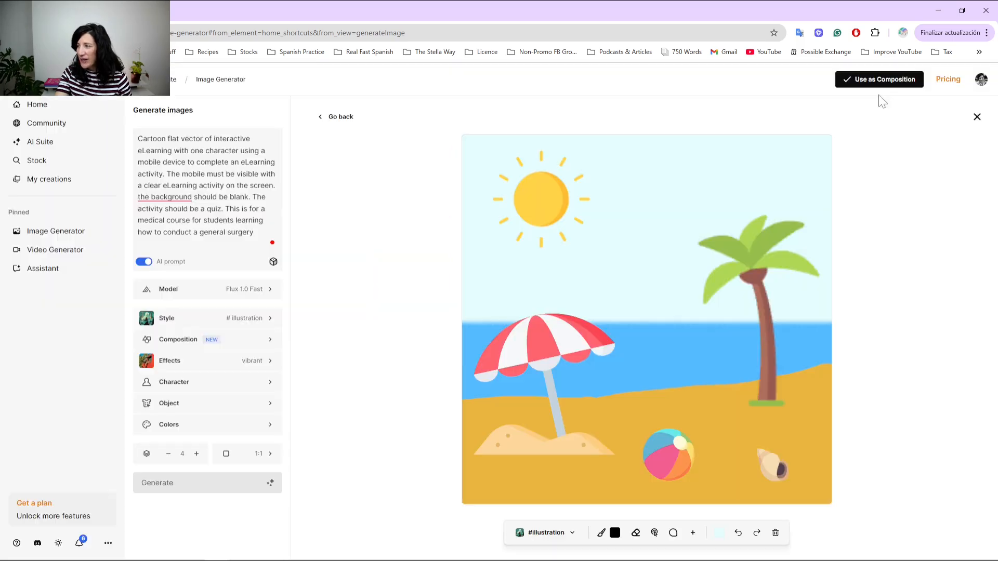
Step: Browse the color palettes and view the custom palette form, then return to the generator without choosing a palette
left_click(188, 426)
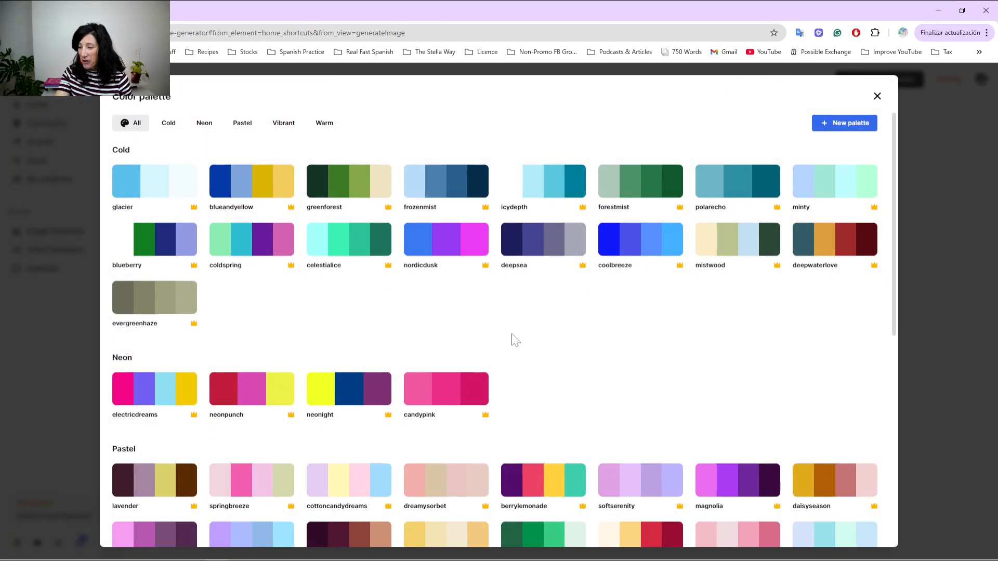
scroll(512, 338, "down", 7)
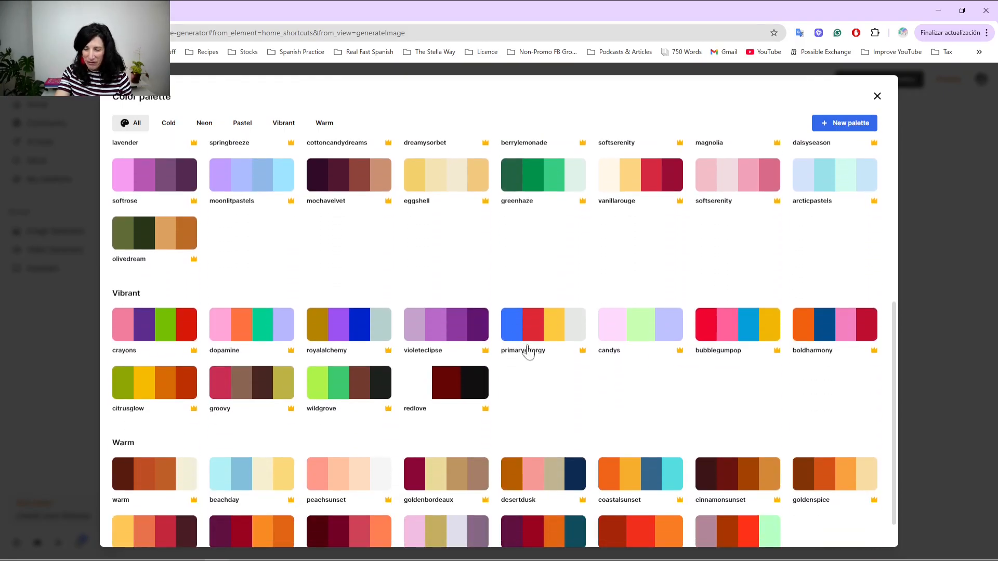
scroll(643, 403, "down", 1)
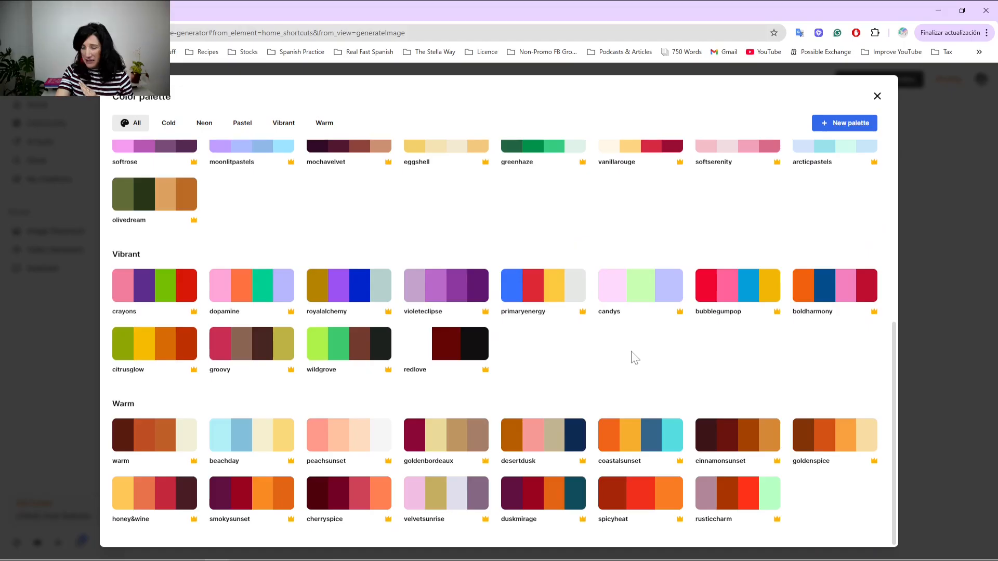
scroll(595, 267, "up", 8)
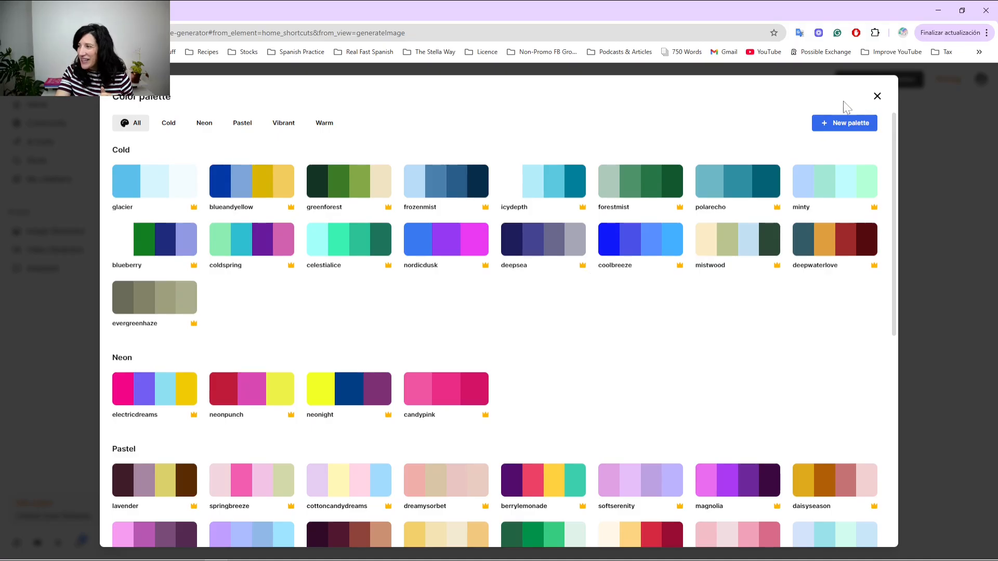
left_click(843, 125)
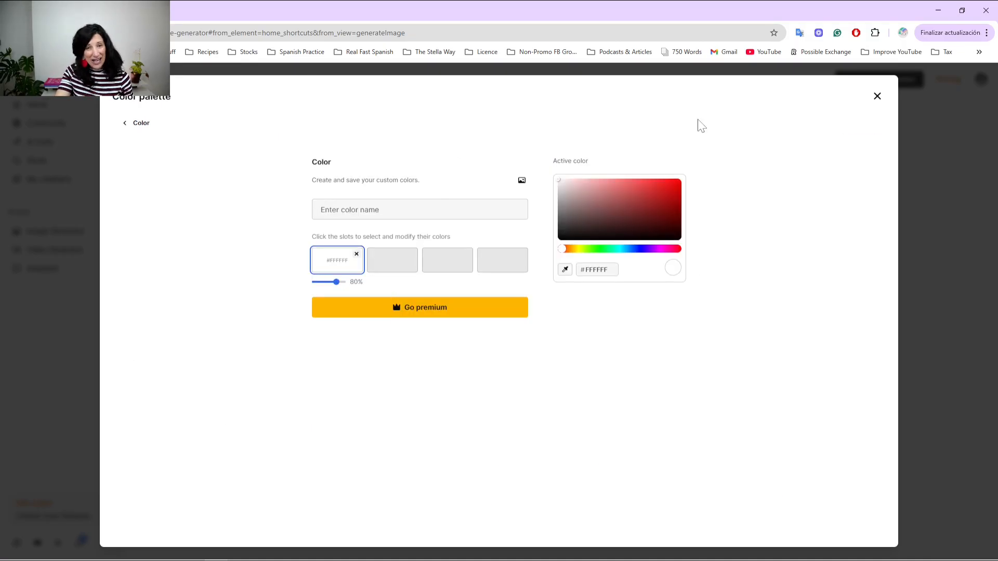
left_click(877, 97)
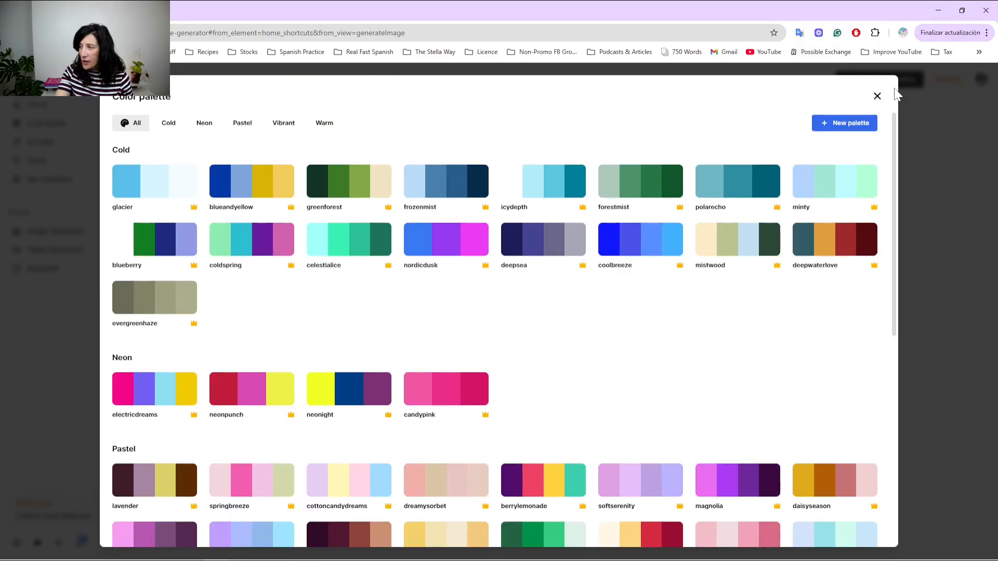
left_click(878, 96)
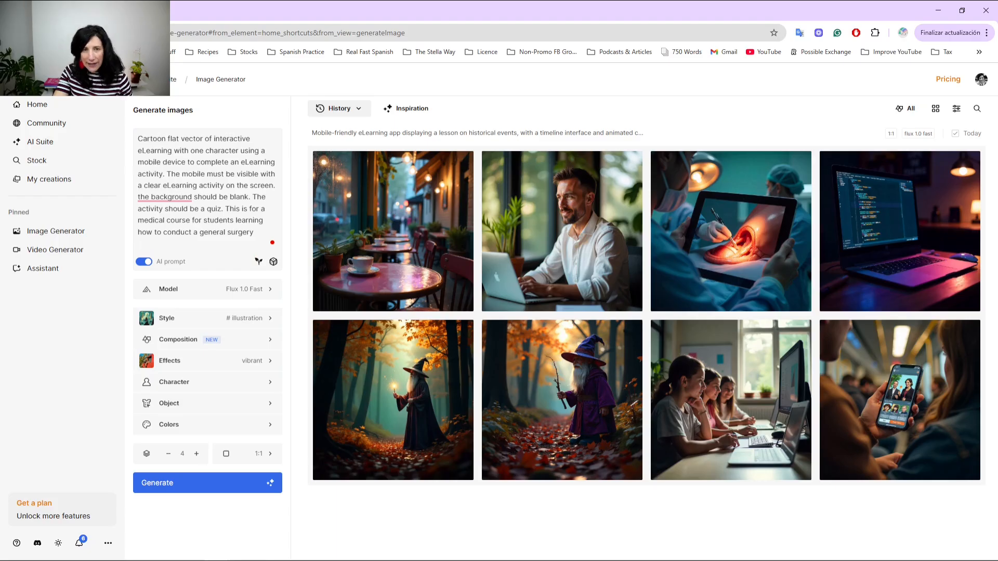
Step: Generate four images from the prompt and open the illustration of the nurse with the wall screen in the image editor
left_click(187, 484)
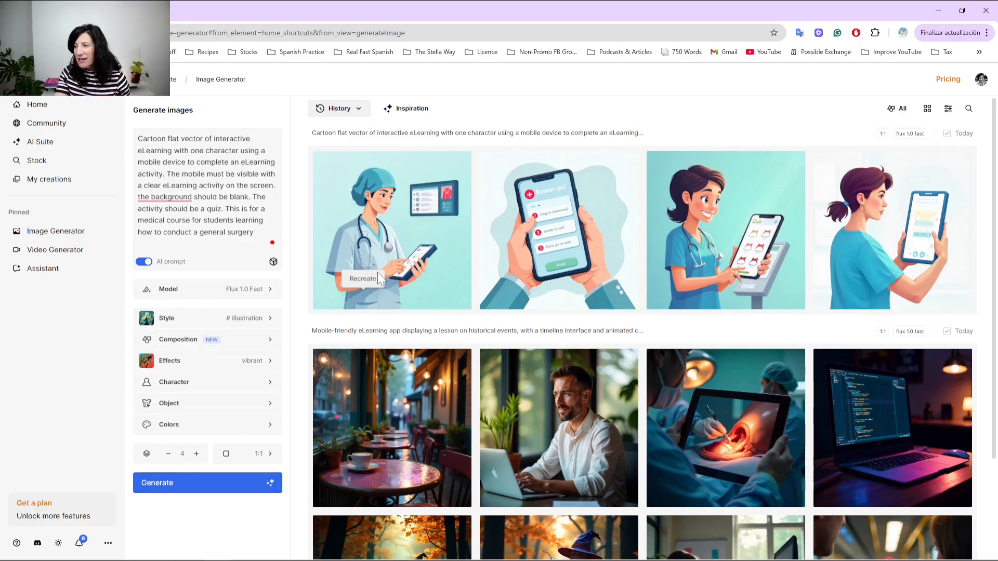
mouse_move(456, 249)
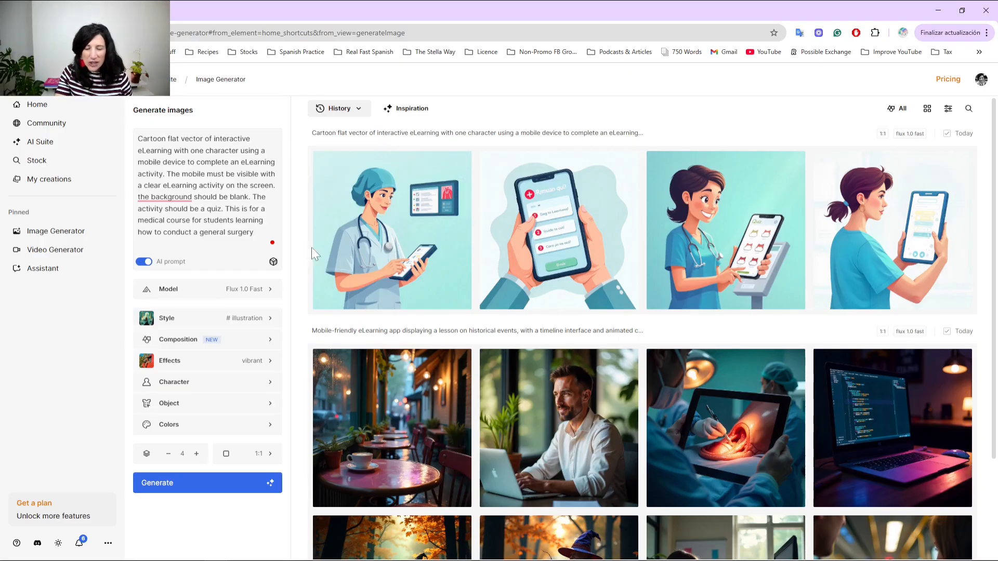
mouse_move(413, 296)
left_click(415, 298)
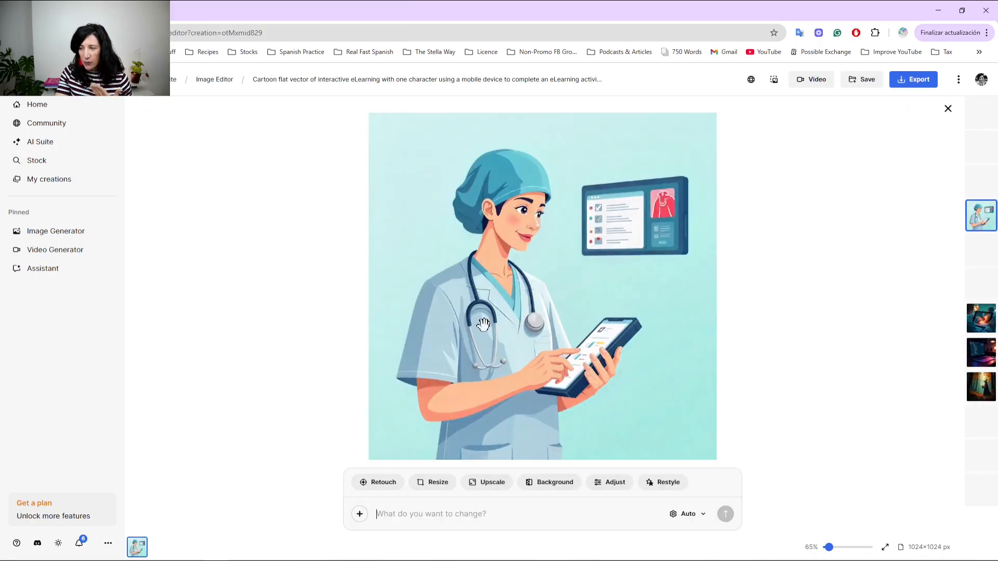
Step: Edit the image with the prompt "please change her scrubs to green and add a name badge" and accept the result
left_click(377, 513)
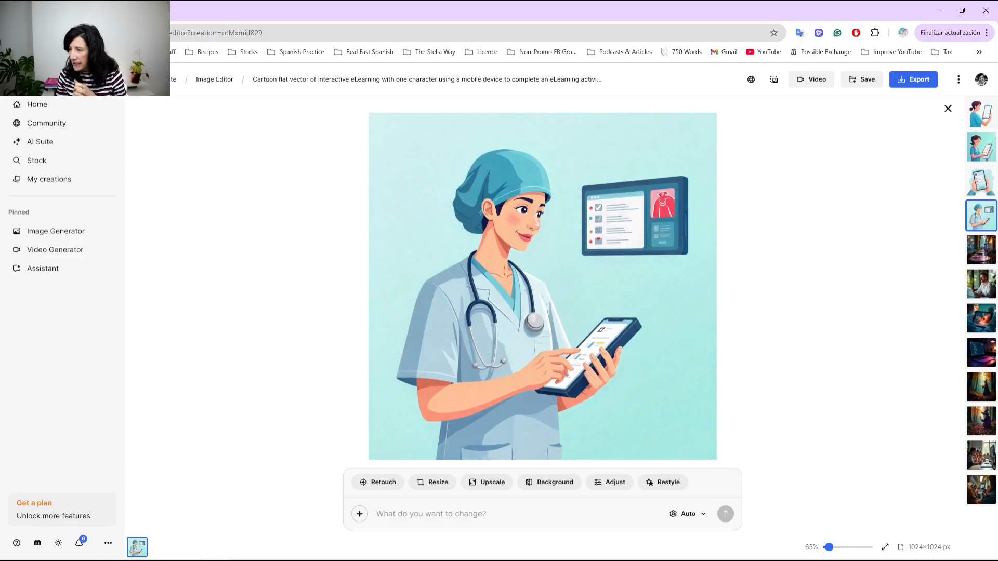
type("please change")
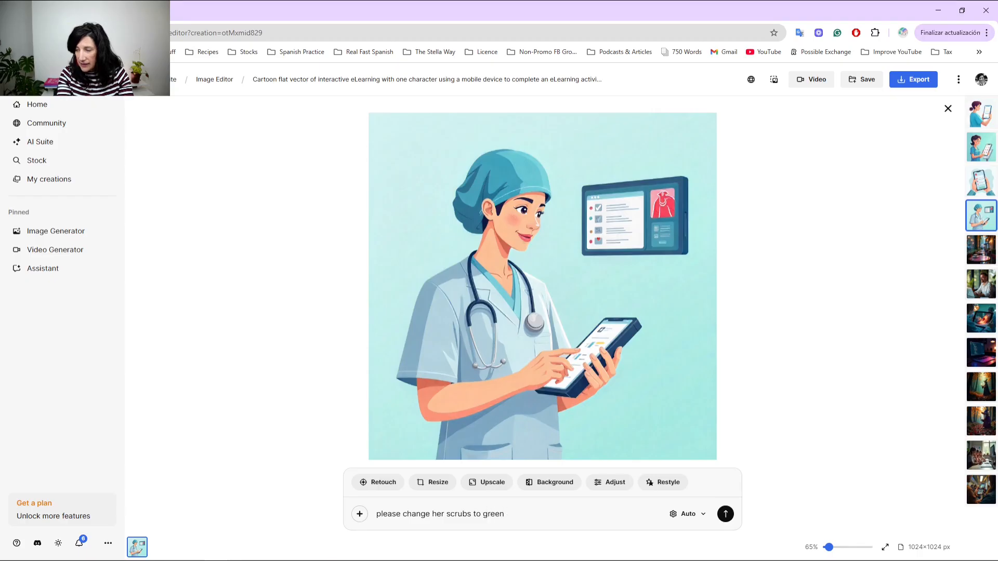
type("her scrubs to green and add a name badge")
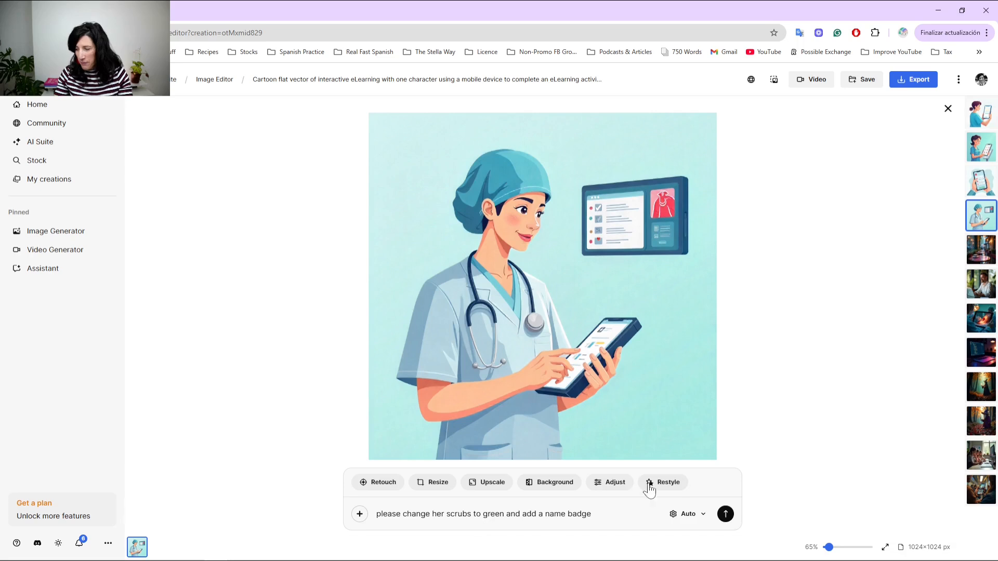
left_click(726, 515)
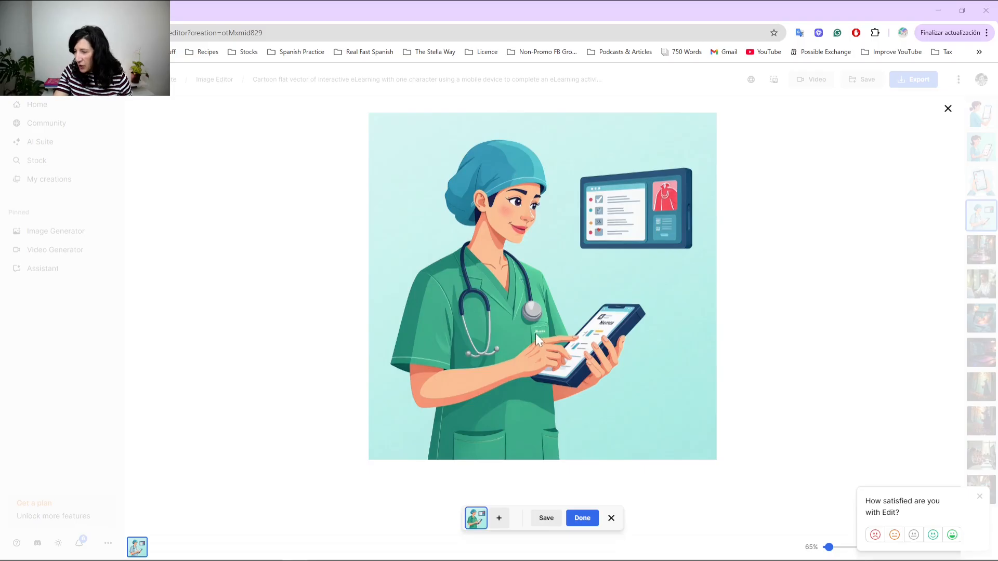
left_click(583, 518)
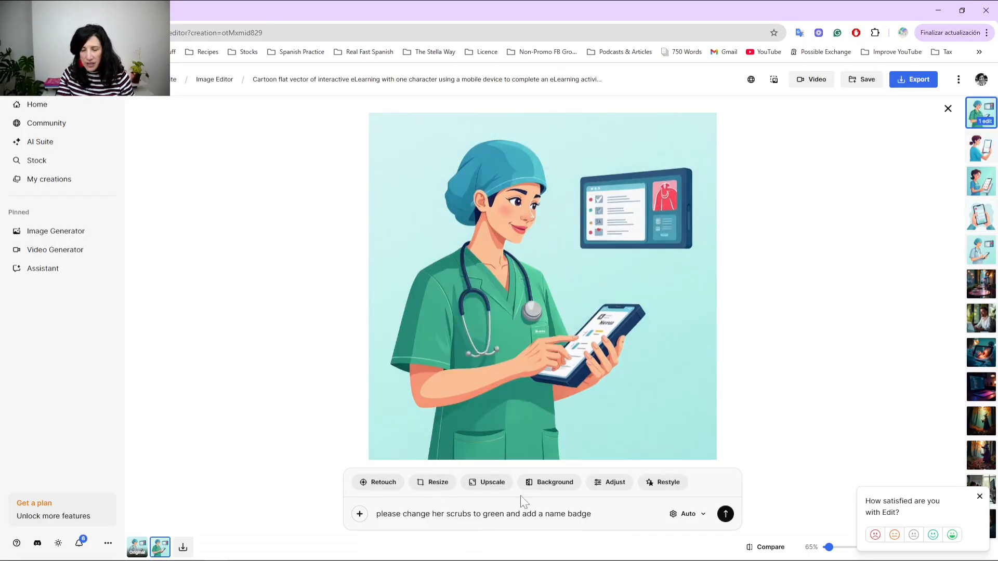
left_click(363, 482)
mouse_move(511, 157)
left_mouse_down()
mouse_move(491, 167)
mouse_move(510, 159)
left_mouse_up()
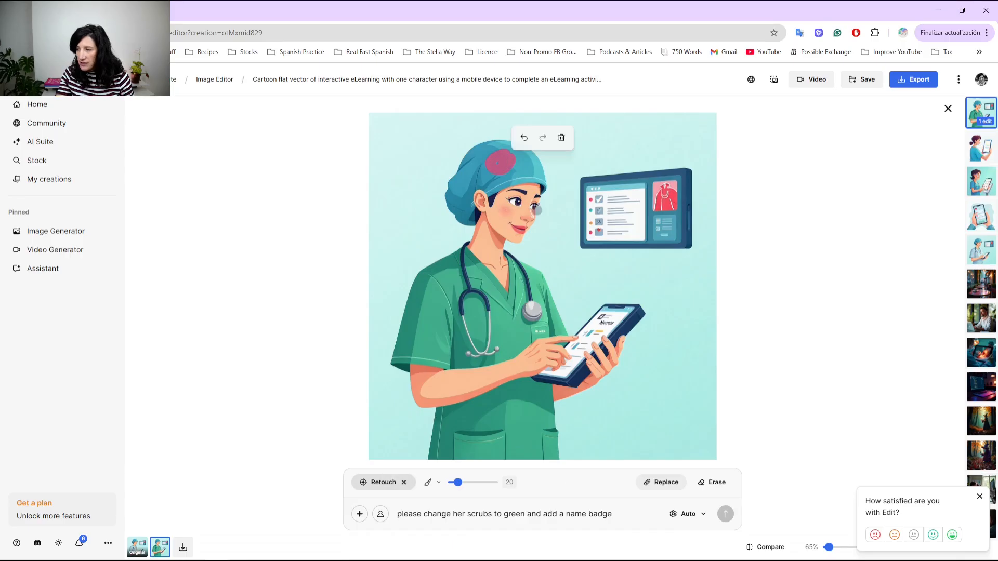
left_click(403, 483)
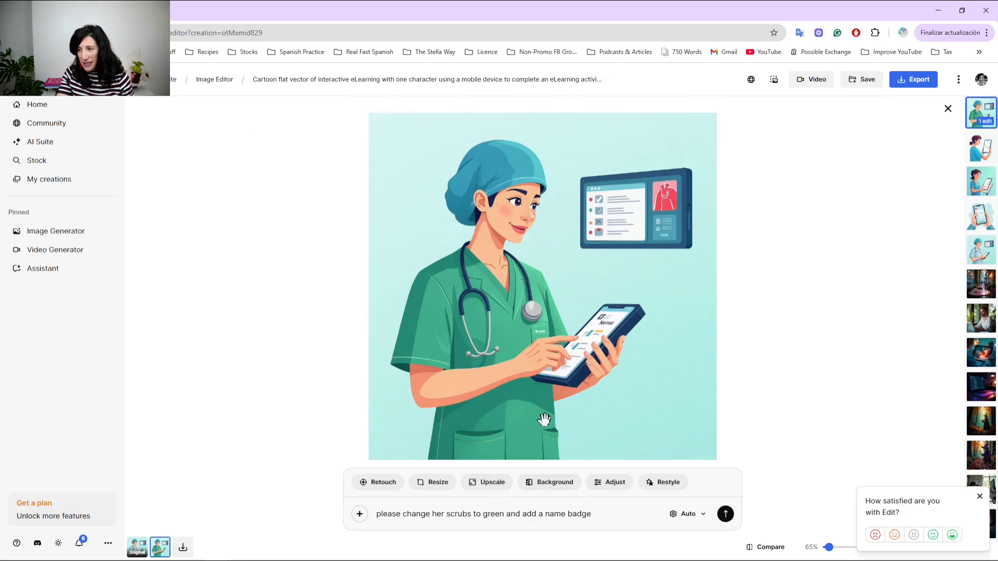
Step: Remove the background from the nurse illustration, making it transparent, and save the result
left_click(561, 485)
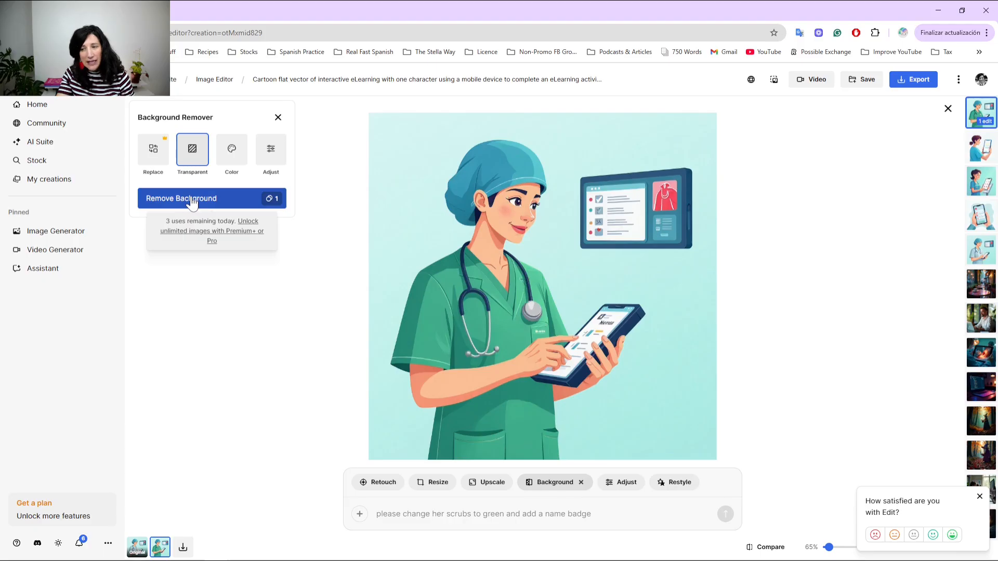
left_click(234, 154)
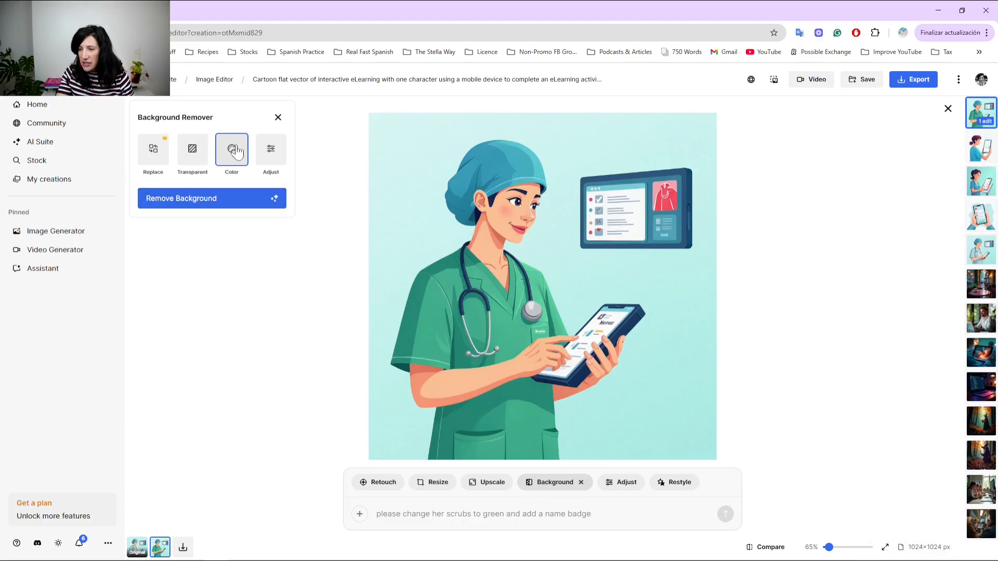
left_click(192, 150)
left_click(196, 204)
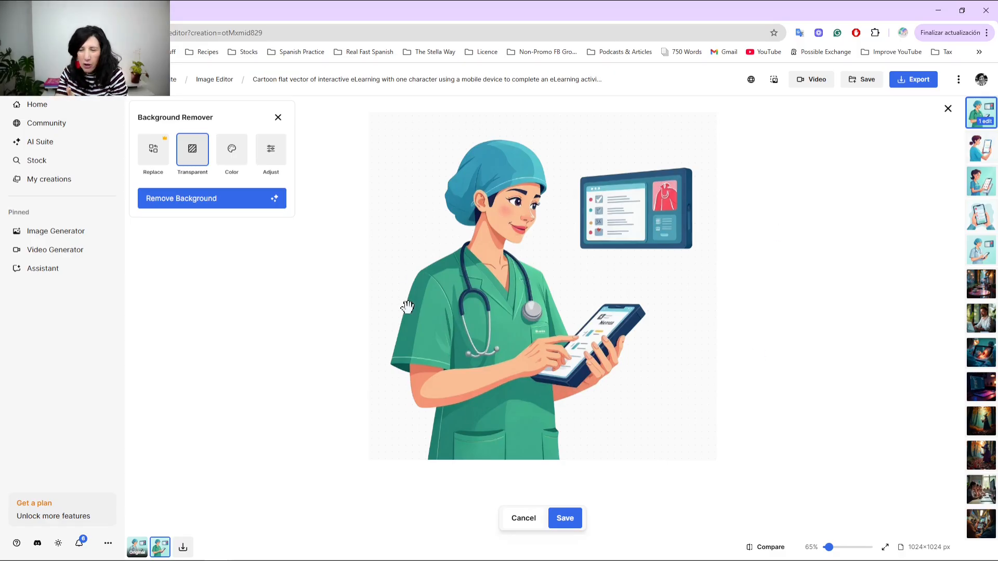
left_click(565, 523)
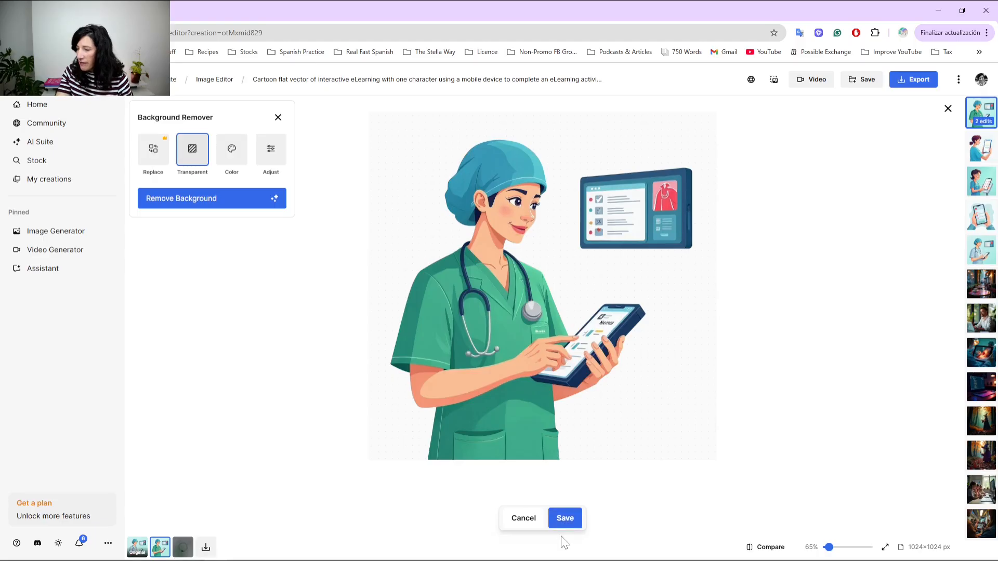
Step: View the image adjustment settings and the restyle presets without applying any
left_click(619, 484)
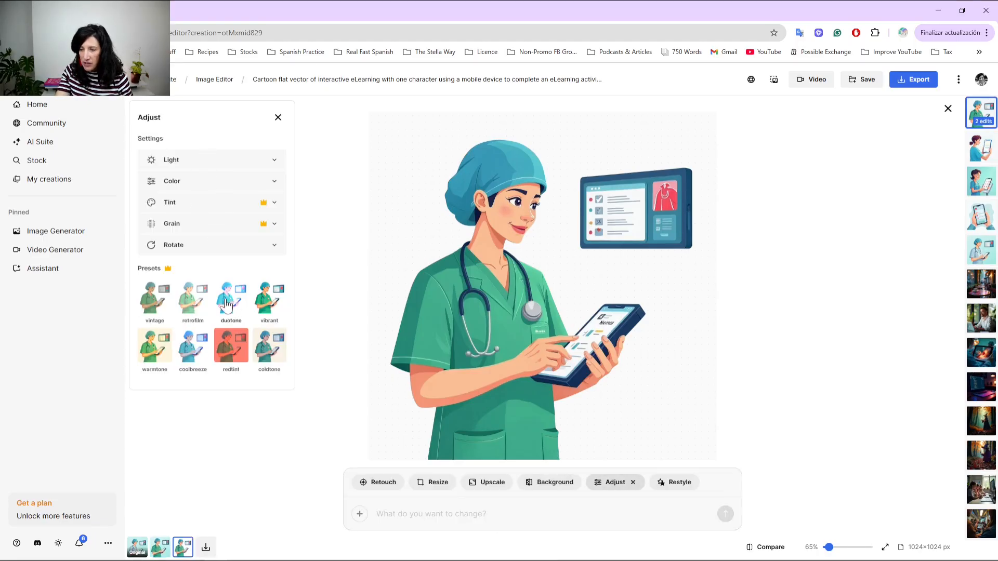
left_click(676, 488)
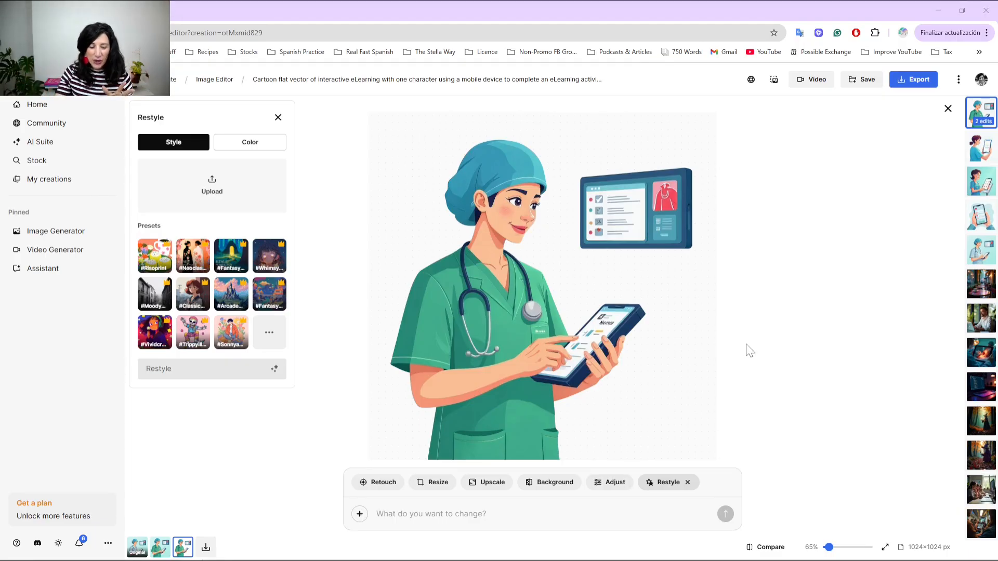
Step: Export the edited illustration as a PNG and open the downloaded file in the image viewer
left_click(908, 88)
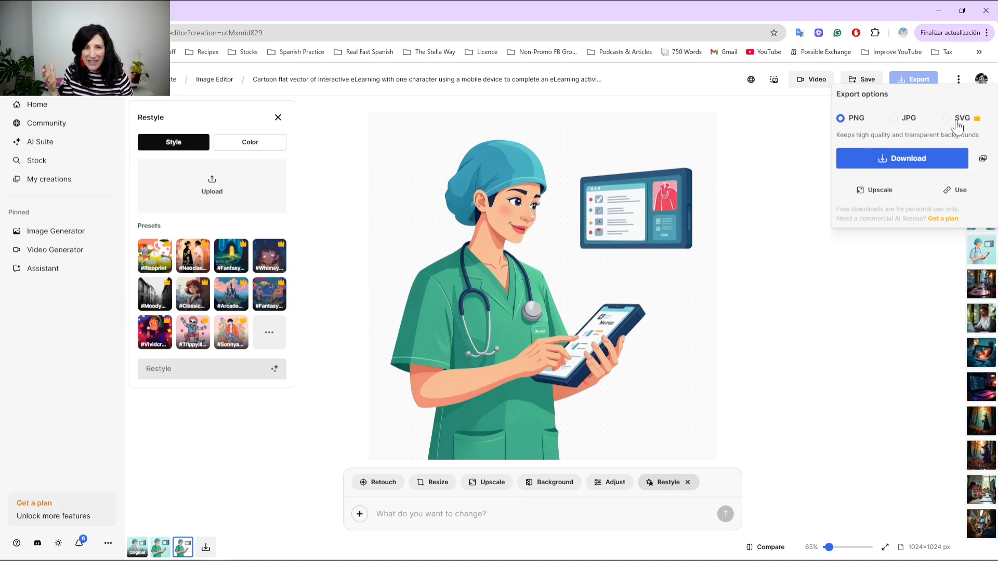
left_click(897, 166)
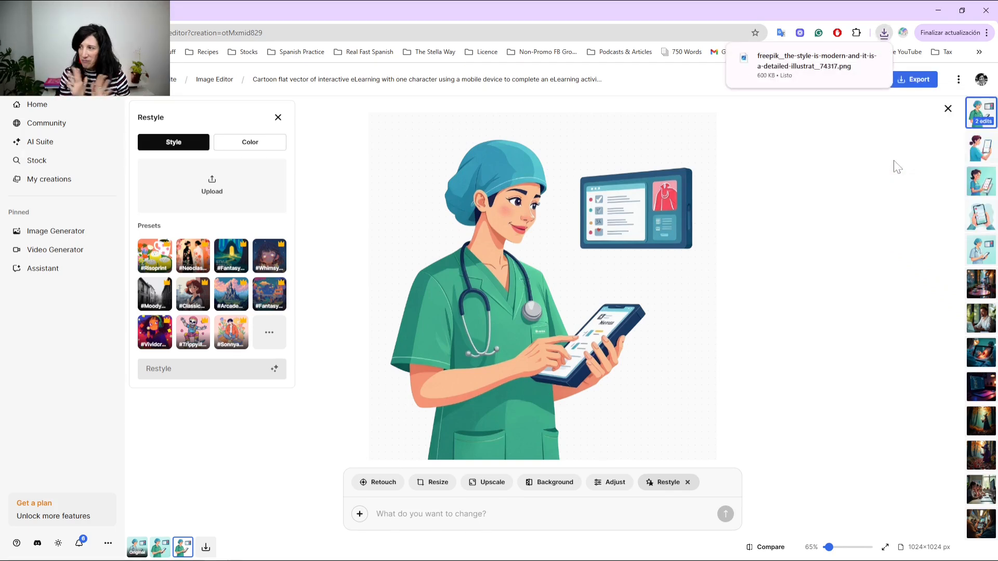
left_click(883, 32)
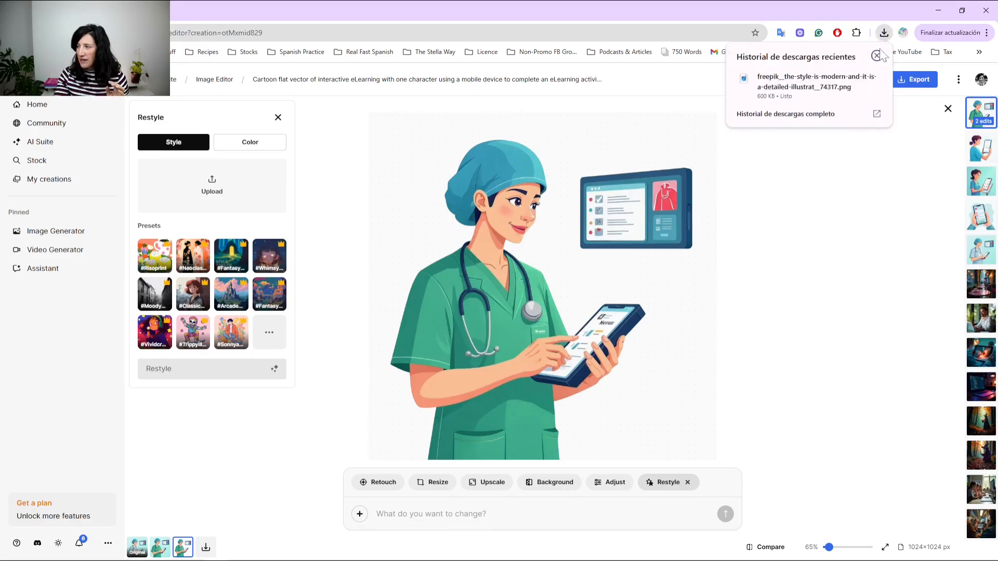
left_click(823, 87)
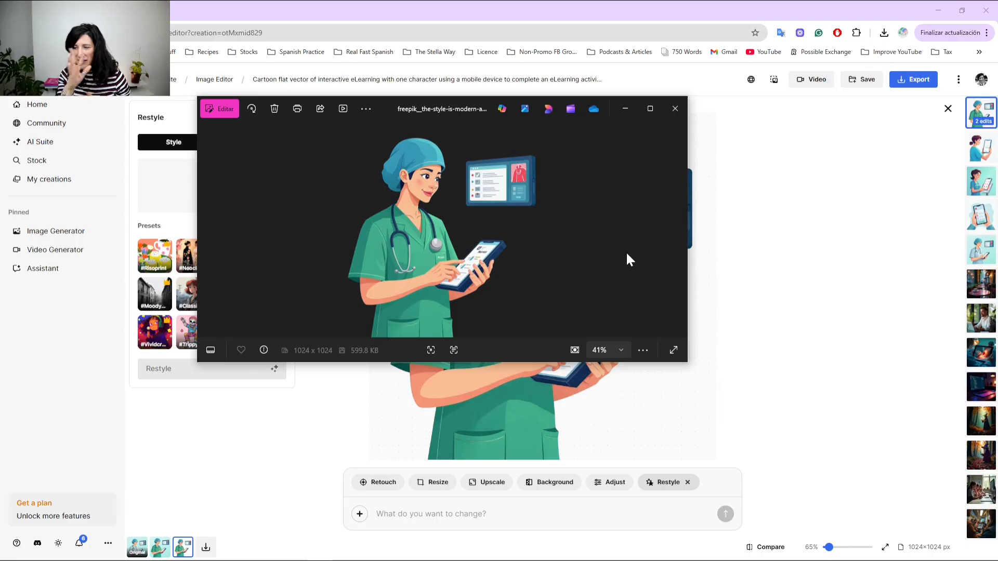